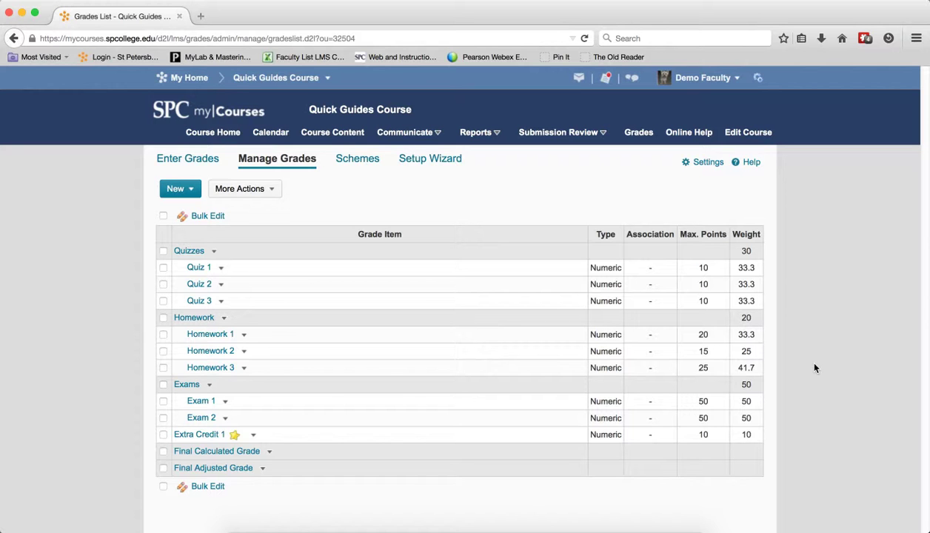
From Manage Grades, open the gradebook Settings to reach its Personal Display Options.
left_click(704, 163)
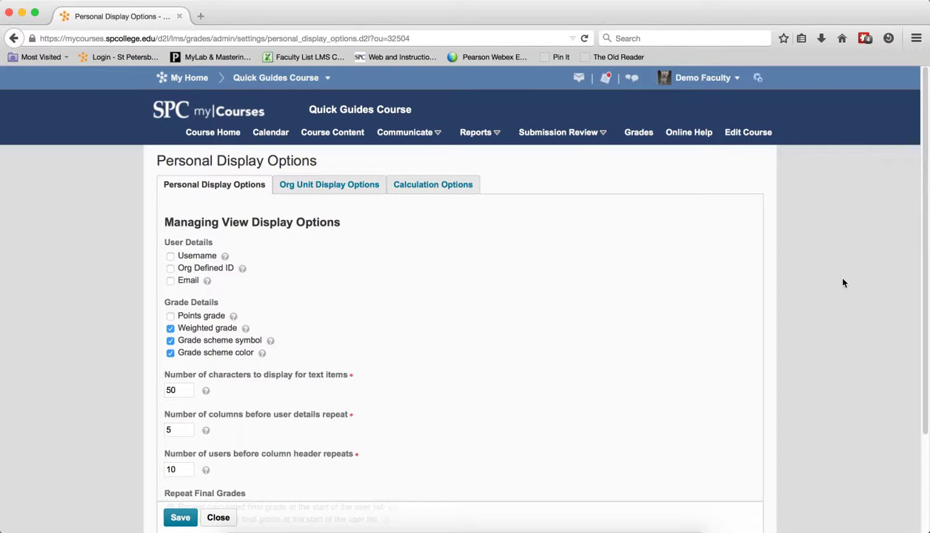
In Org Unit Display Options, change Managing View decimal places from 2 to 1, save, and close.
left_click(337, 192)
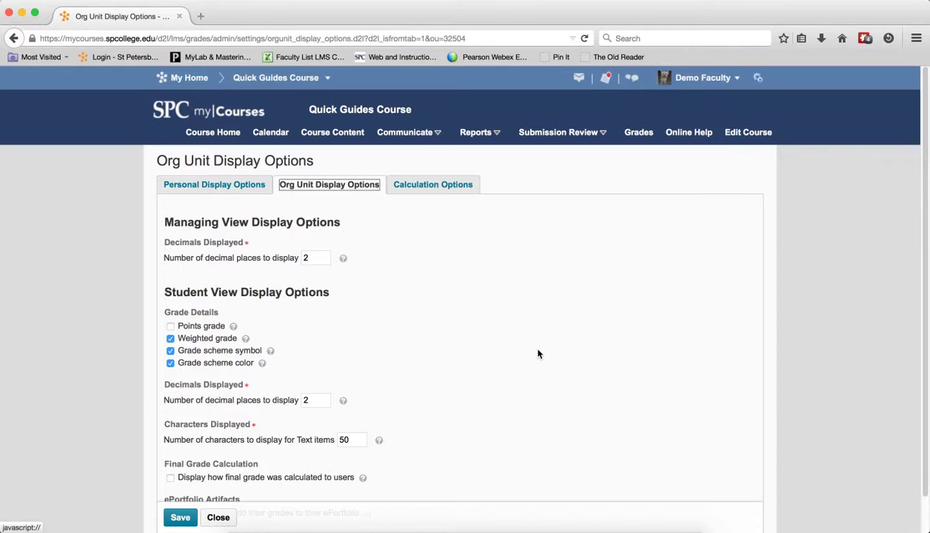
left_click(315, 257)
left_click_drag(316, 256, 290, 257)
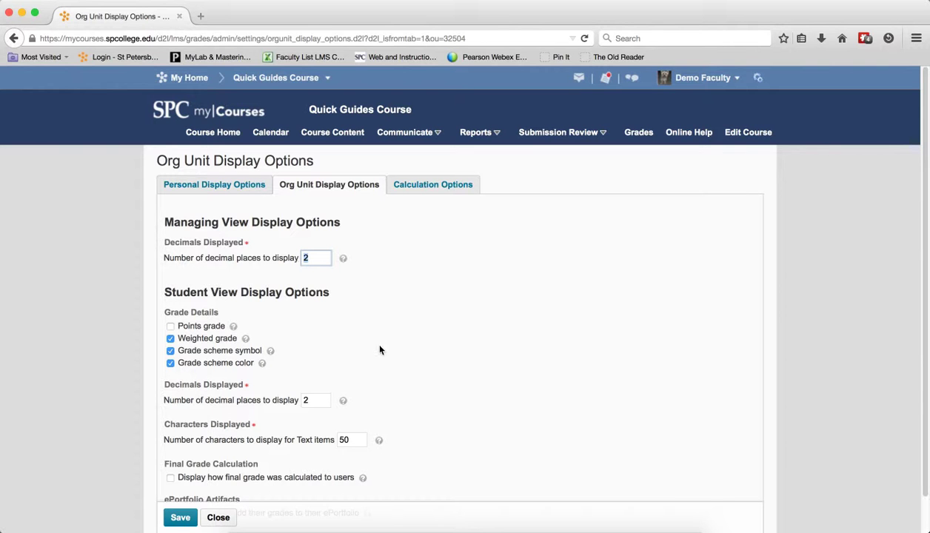
type("1")
left_click(180, 518)
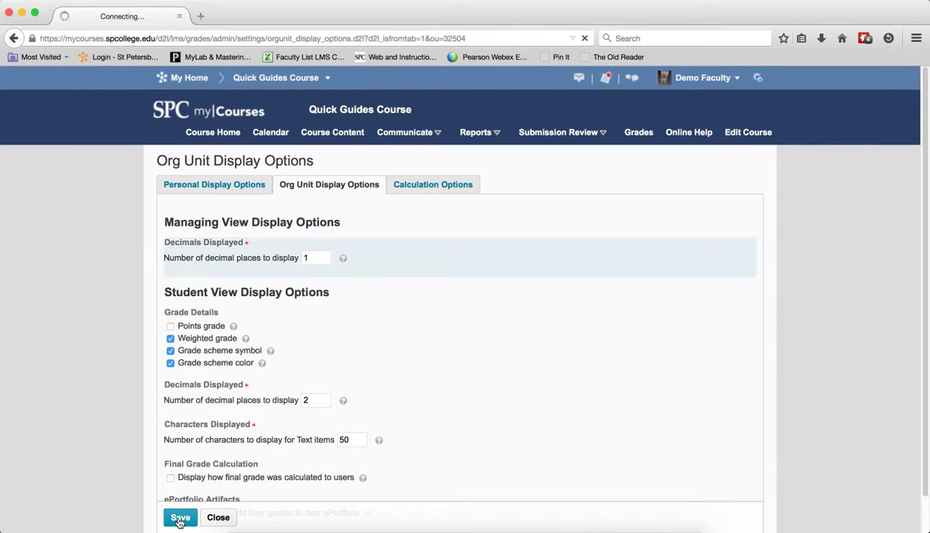
left_click(218, 517)
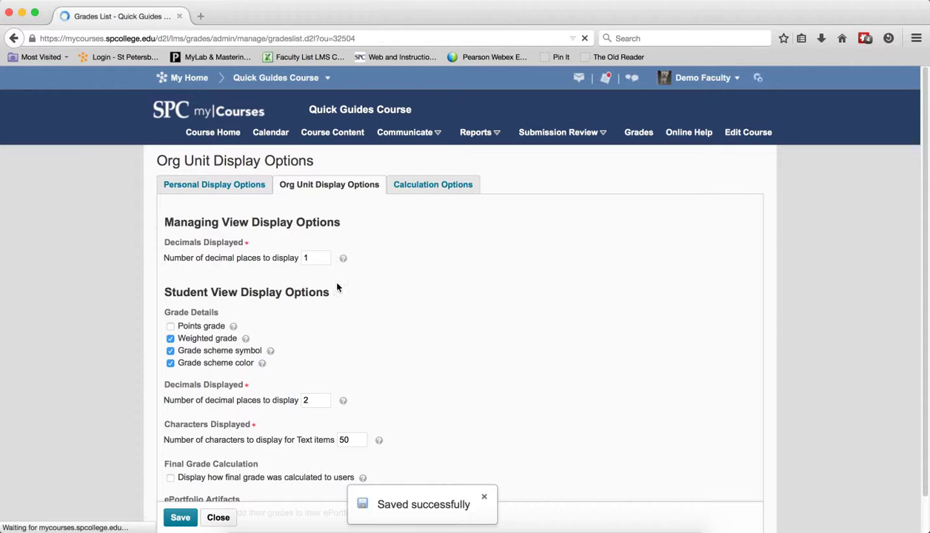
Use Grade All on Quiz 1 to give the first student 4.56, then save and confirm.
left_click(176, 162)
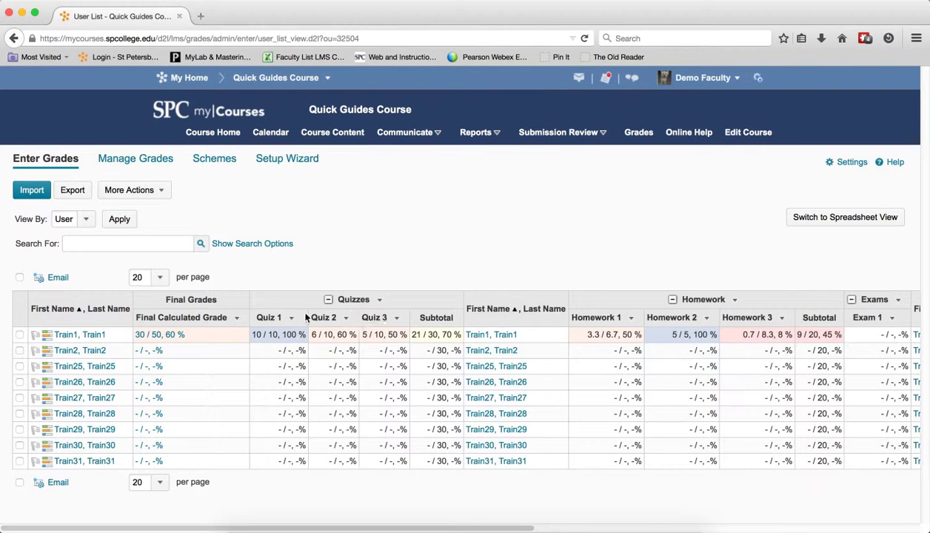
left_click(294, 320)
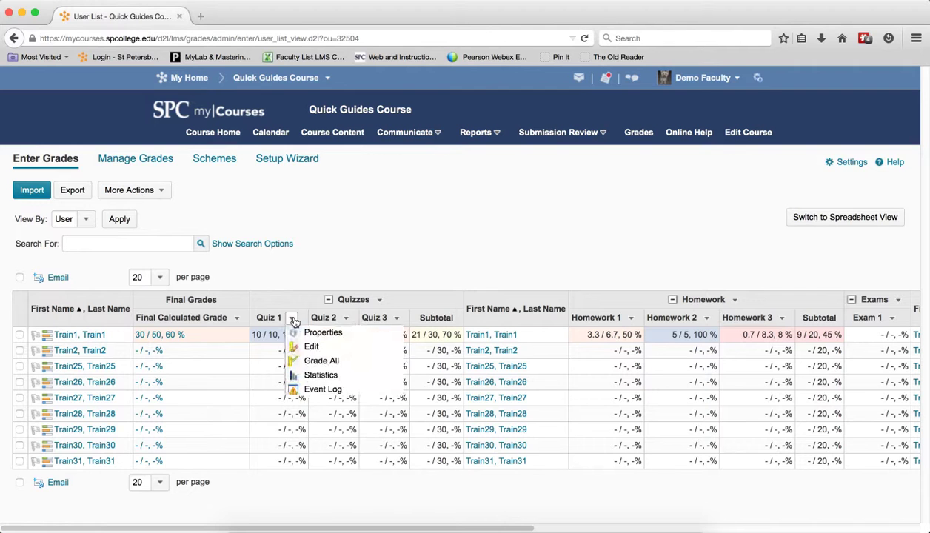
left_click(302, 360)
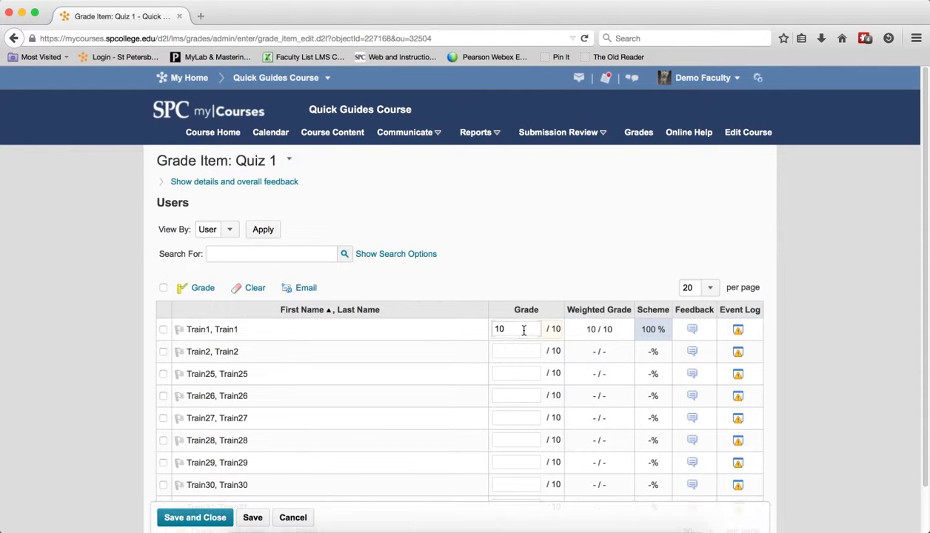
left_click(523, 330)
type("4.56")
key("BackSpace")
key("BackSpace")
key("BackSpace")
key("BackSpace")
key("BackSpace")
key("BackSpace")
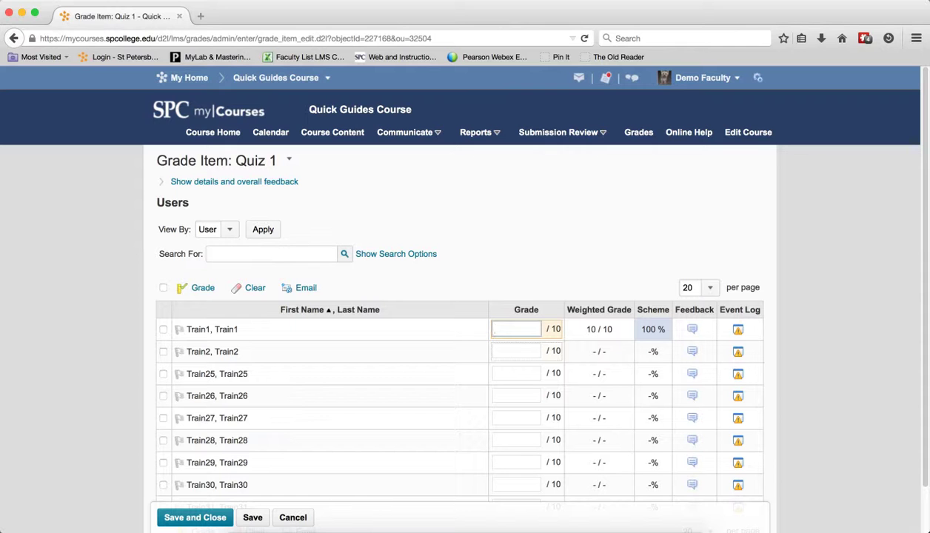
type("4.56")
left_click(192, 513)
left_click(360, 190)
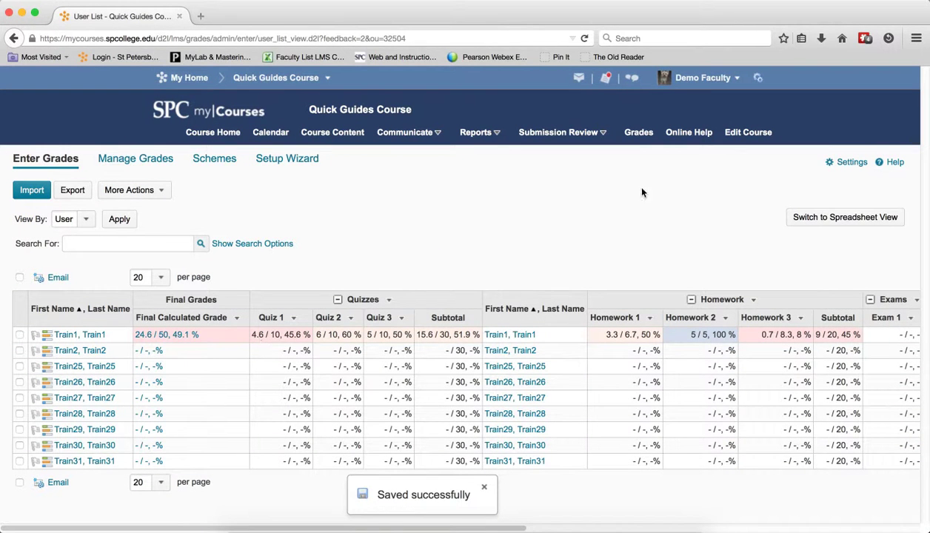
Save 0 managing-view decimal places and check that Enter Grades shows Quiz 1 as 5 / 10.
left_click(850, 162)
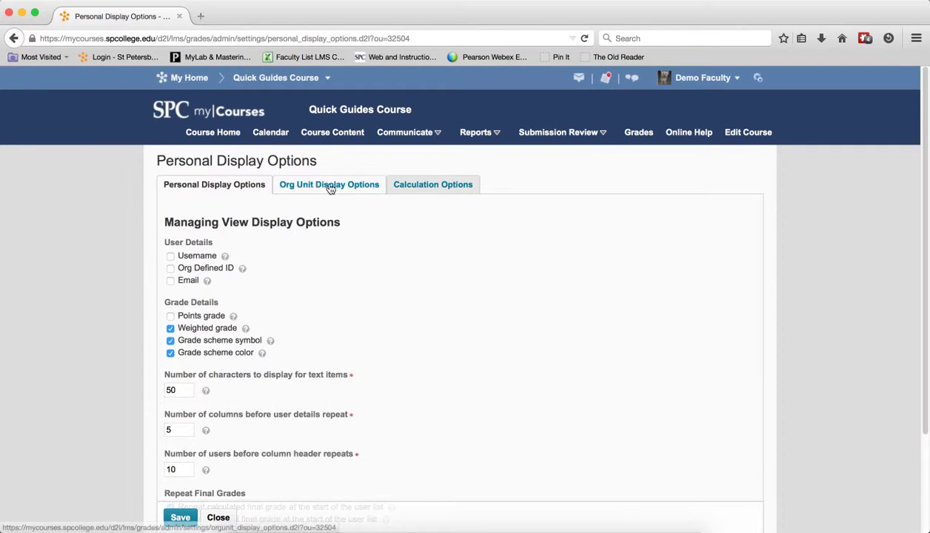
left_click(330, 187)
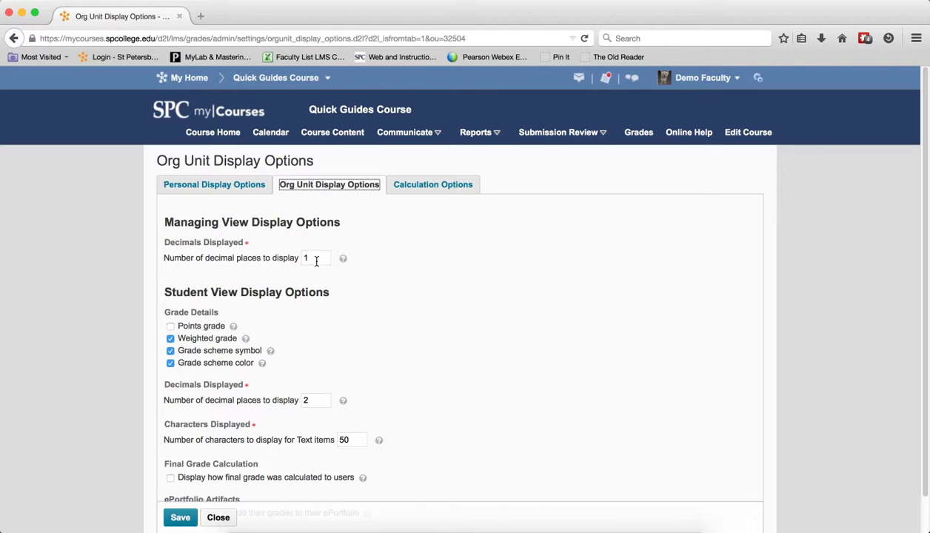
left_click_drag(311, 258, 296, 257)
type("0")
left_click(180, 518)
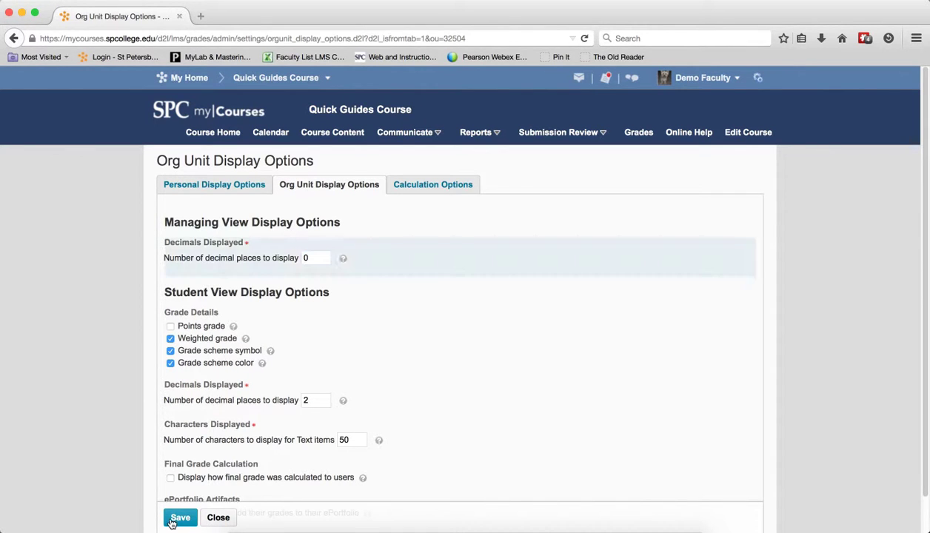
left_click(229, 516)
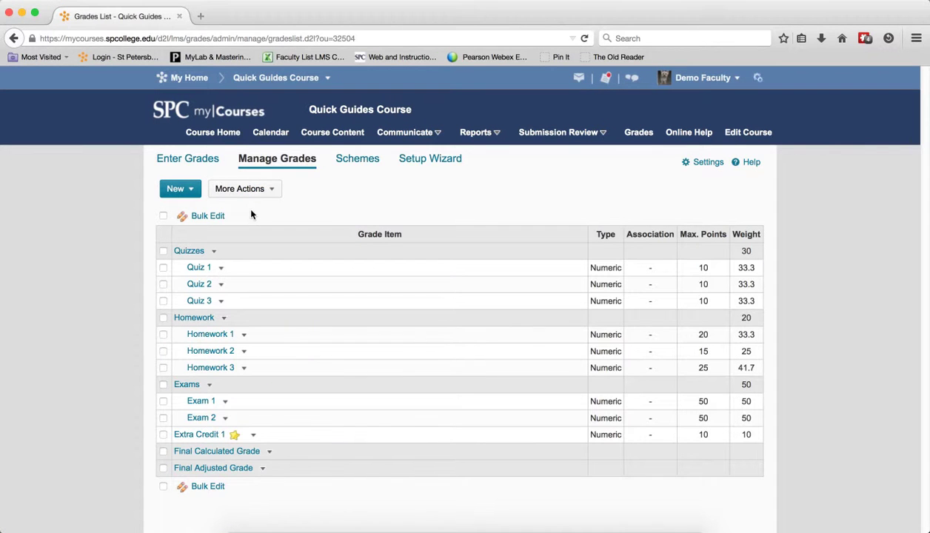
left_click(200, 165)
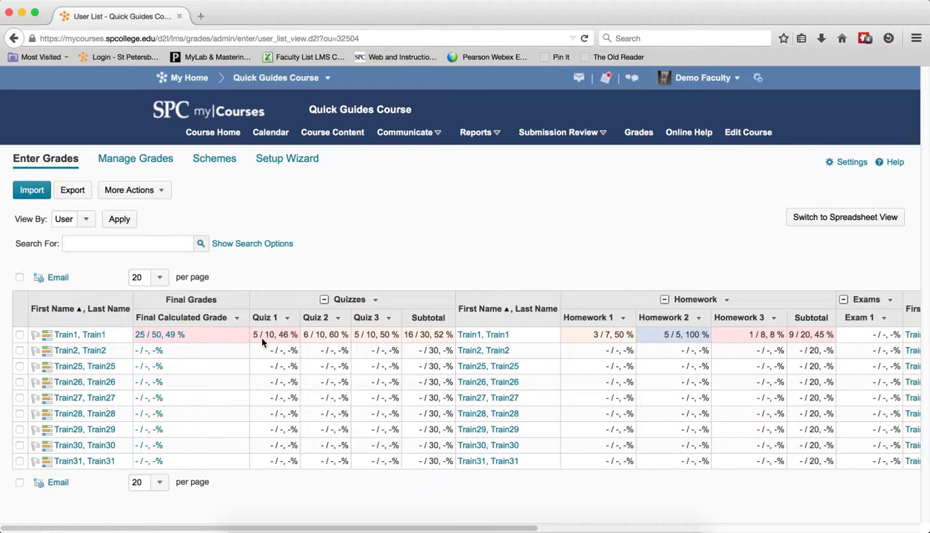
Reopen Org Unit Display Options with the managing decimal places field selected.
left_click(848, 162)
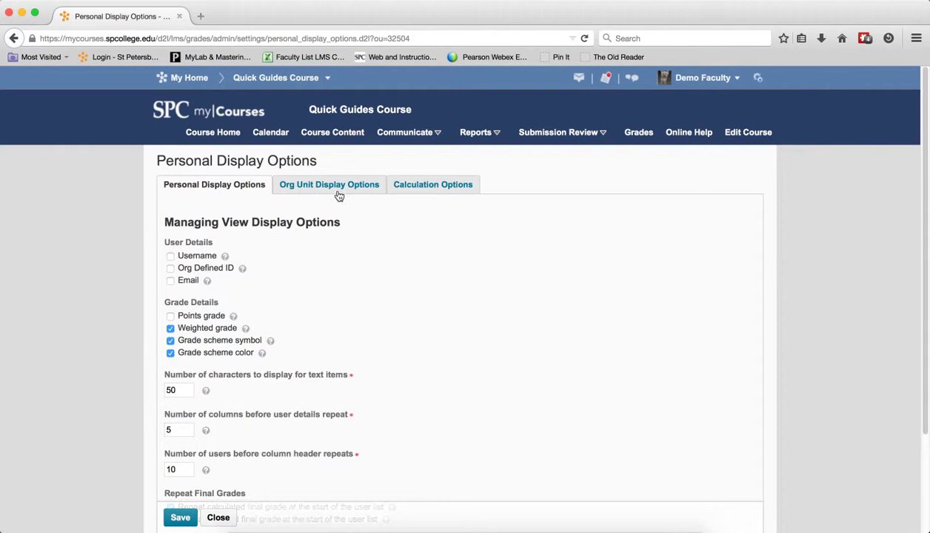
left_click(338, 194)
left_click(301, 257)
Enter 2 managing-view decimal places, save the setting, and close settings.
type("2")
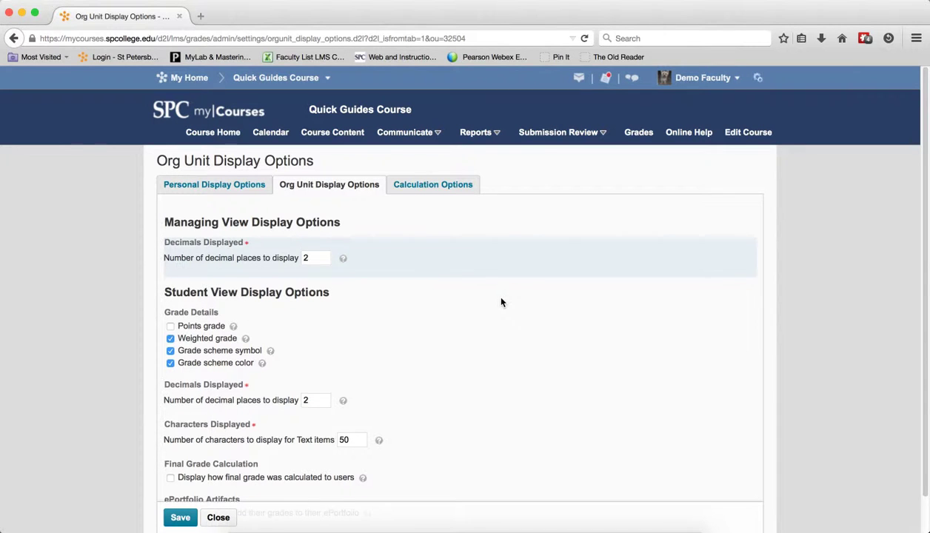
scroll(501, 302, "down", 1)
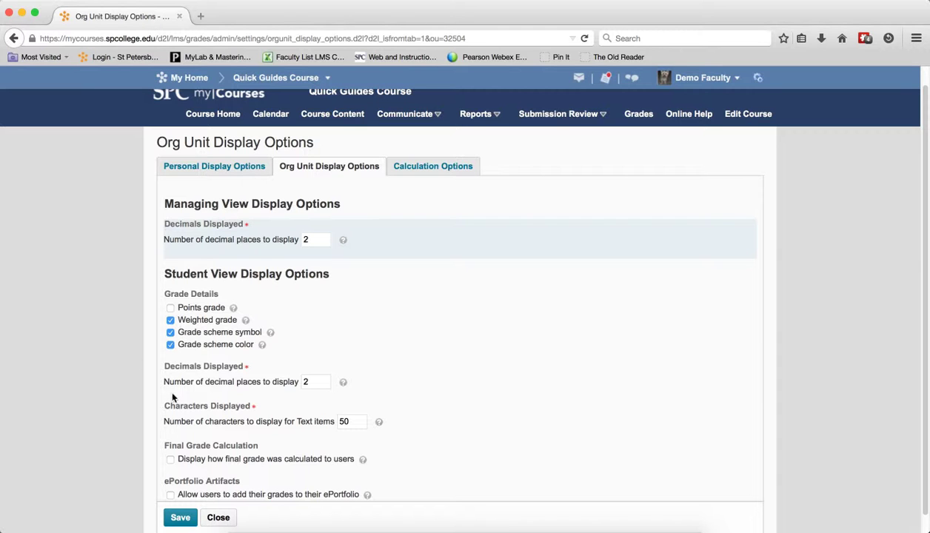
left_click(183, 520)
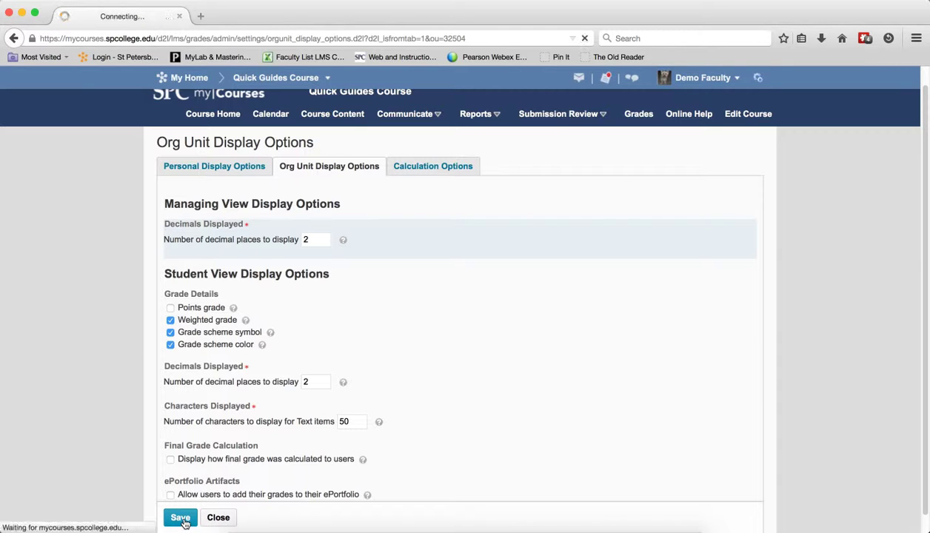
left_click(218, 519)
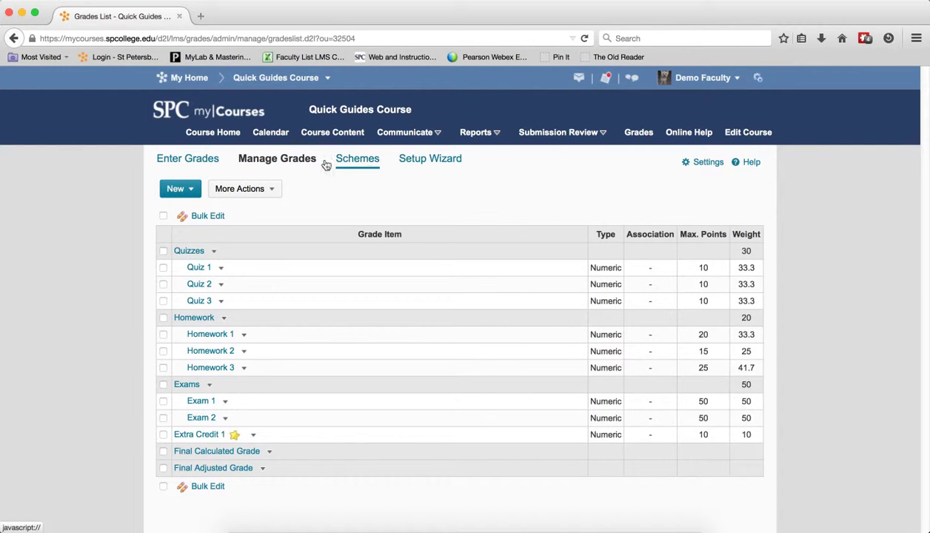
Preview the first student's grades as the student sees them, then minimize the preview and cancel out.
left_click(171, 167)
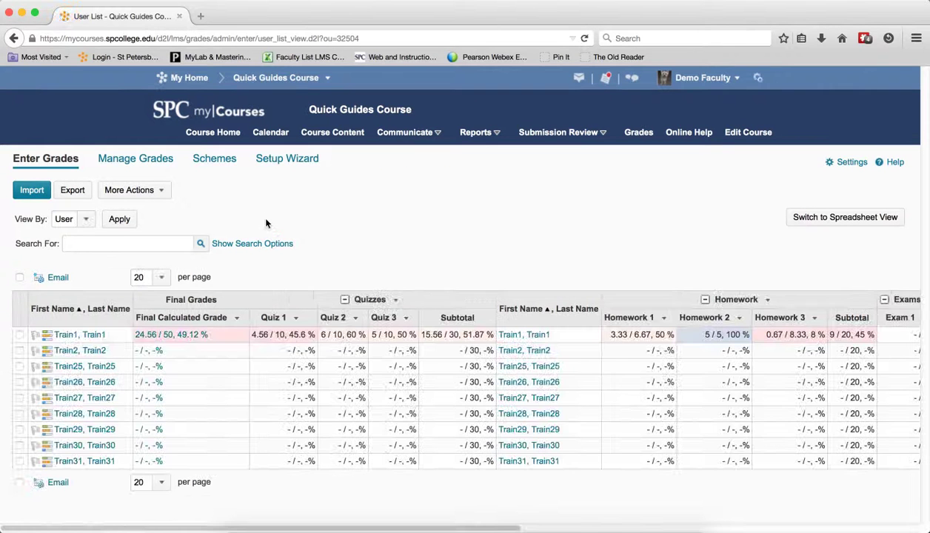
left_click(103, 335)
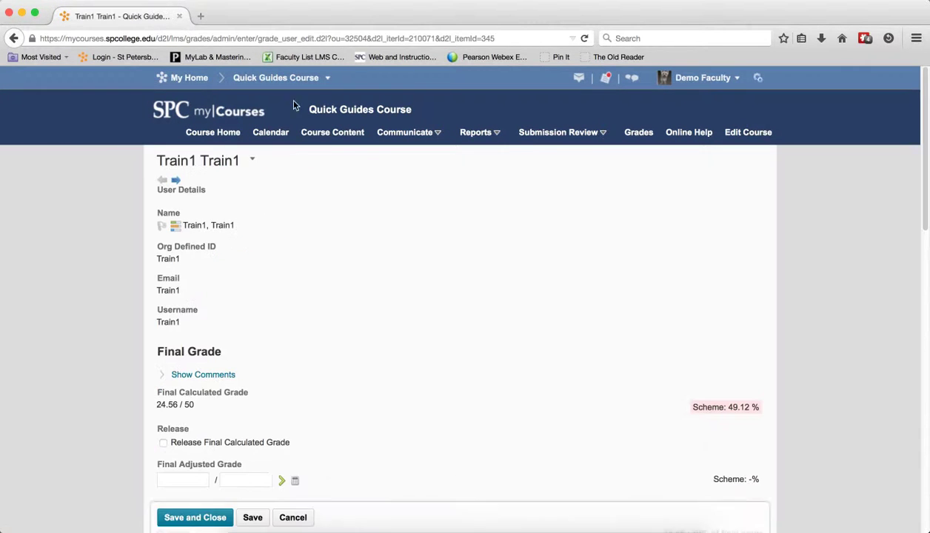
left_click(252, 162)
left_click(266, 174)
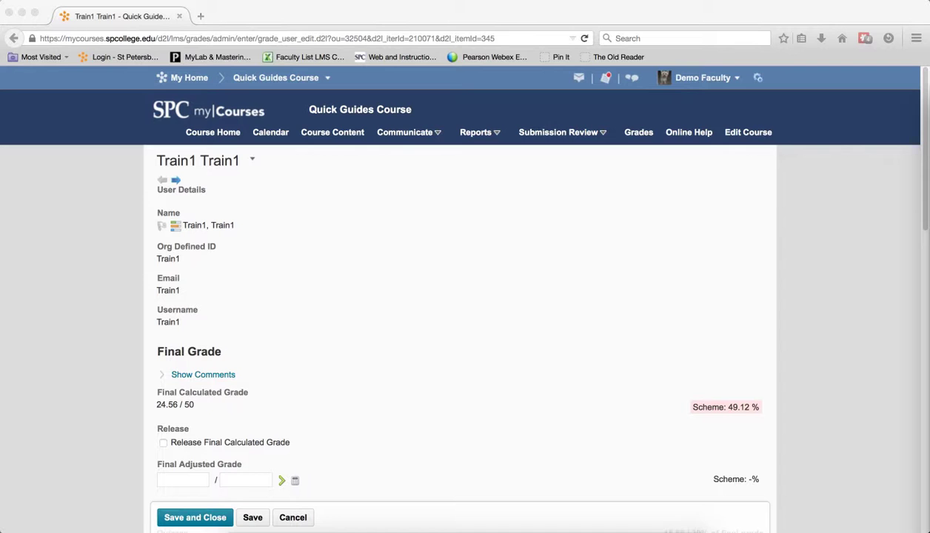
left_click_drag(659, 68, 559, 77)
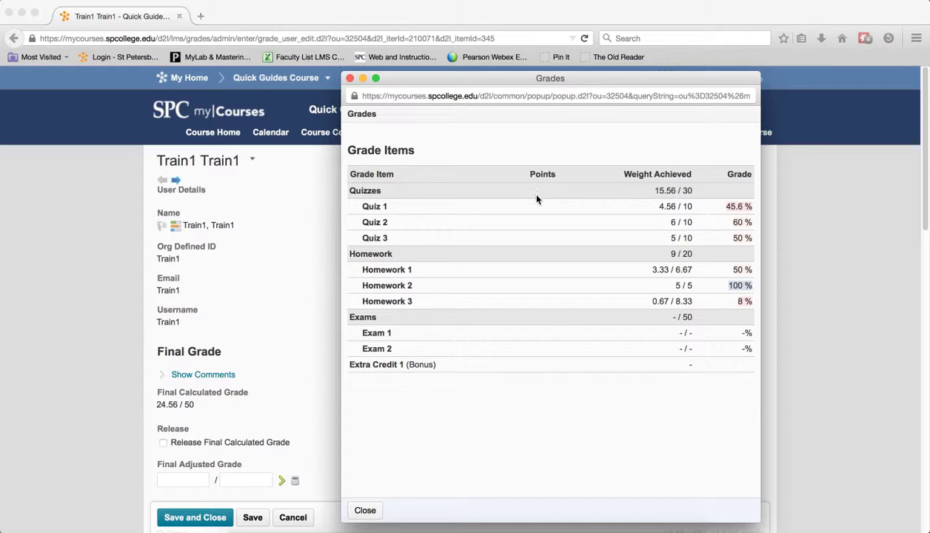
left_click(362, 77)
left_click(306, 522)
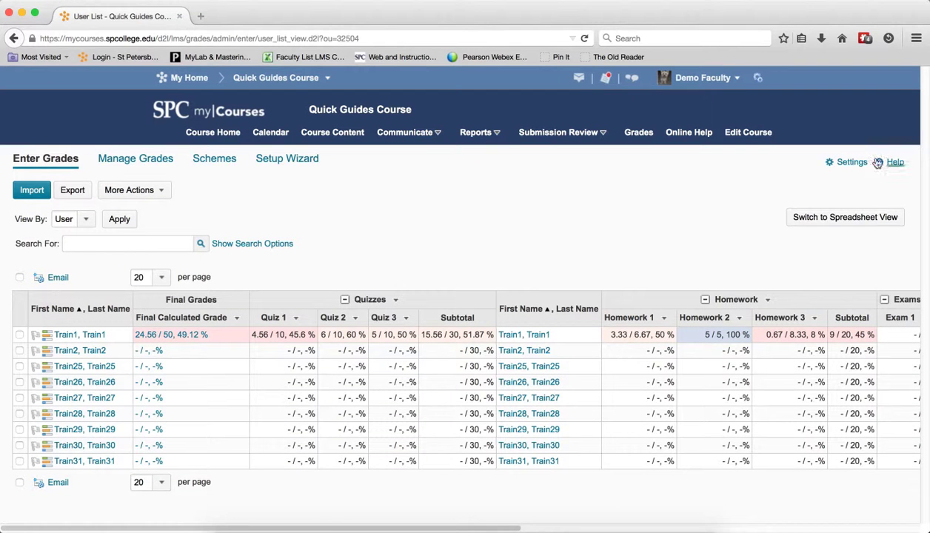
In Org Unit Display Options, show students points grade instead of weighted grade and save.
left_click(850, 162)
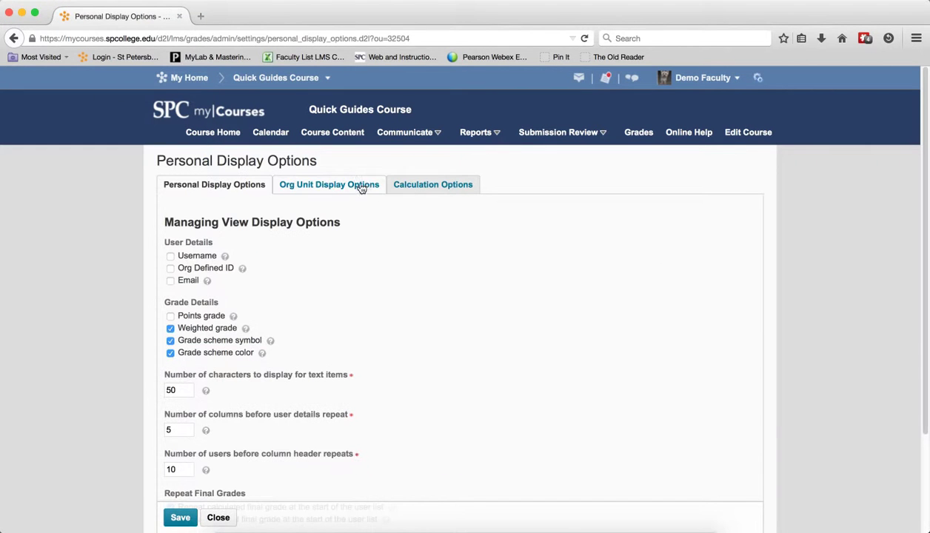
left_click(360, 188)
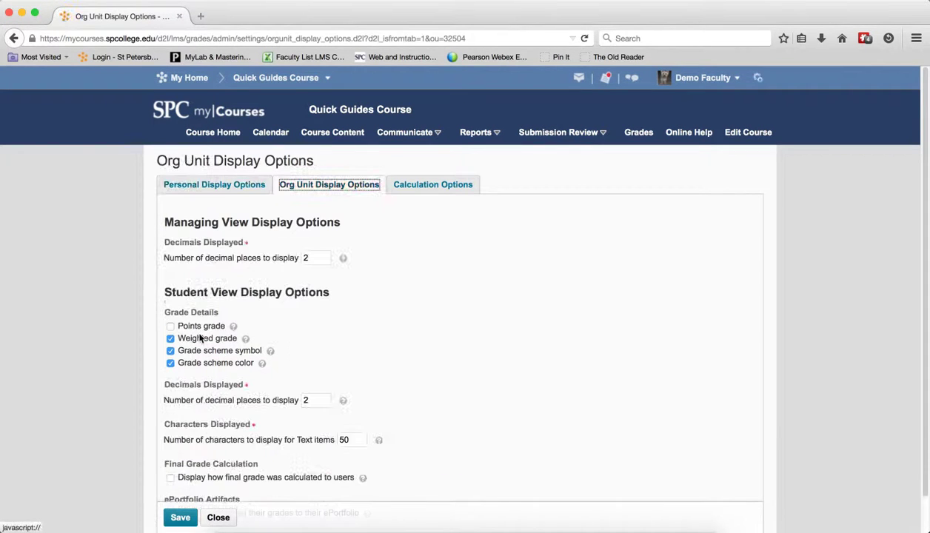
left_click(171, 326)
left_click(171, 339)
left_click(181, 518)
Restore the minimized grade preview and reload it to show Points and Grade columns.
left_click(637, 523)
right_click(595, 145)
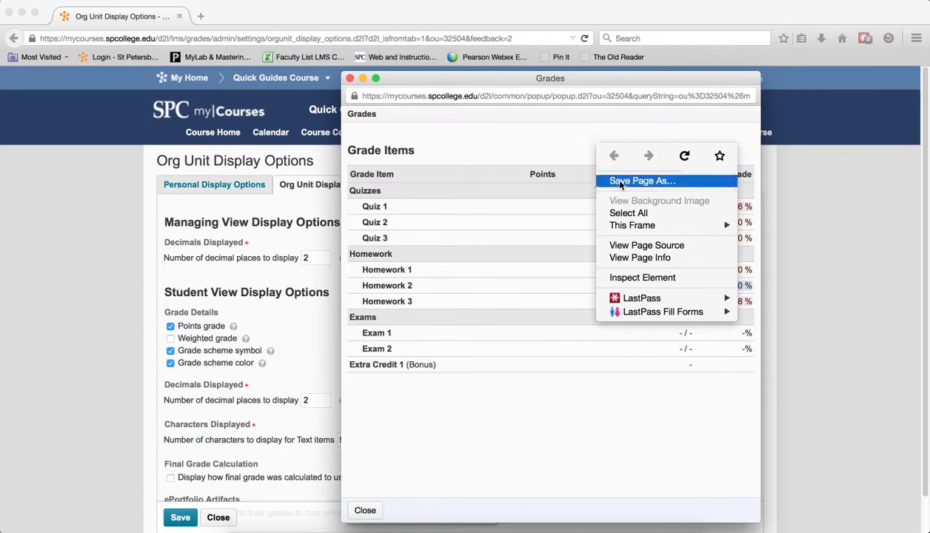
mouse_move(628, 227)
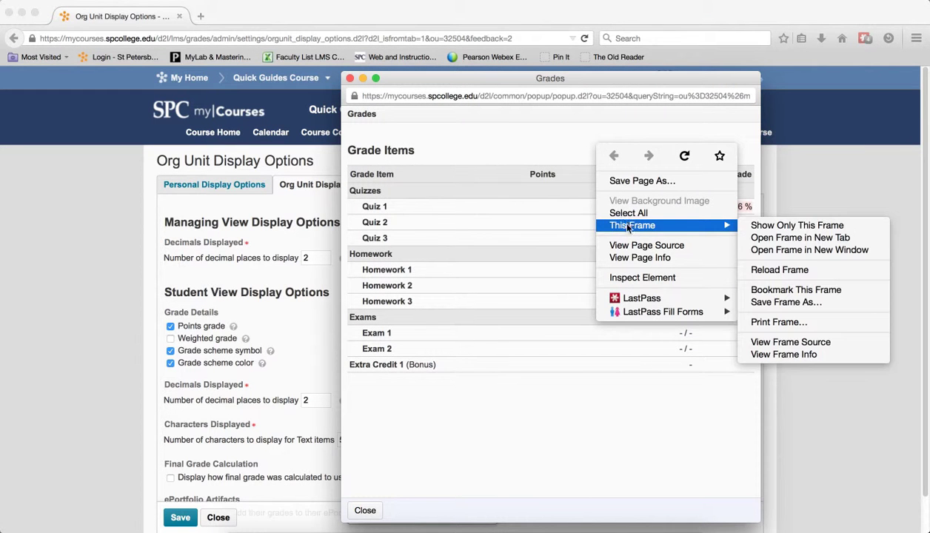
left_click(683, 156)
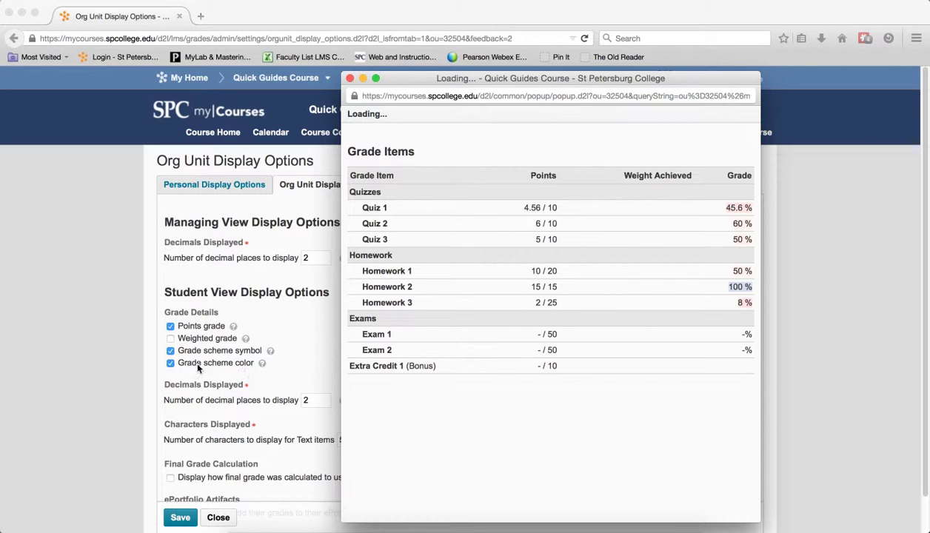
Hide grade scheme colour from students, show weighted grade again, save, and close.
left_click(172, 362)
left_click(170, 363)
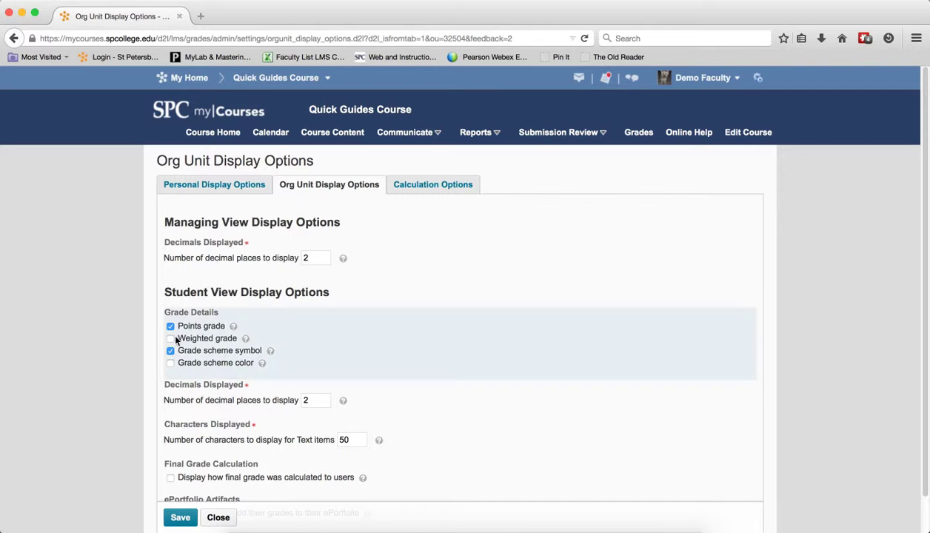
left_click(169, 337)
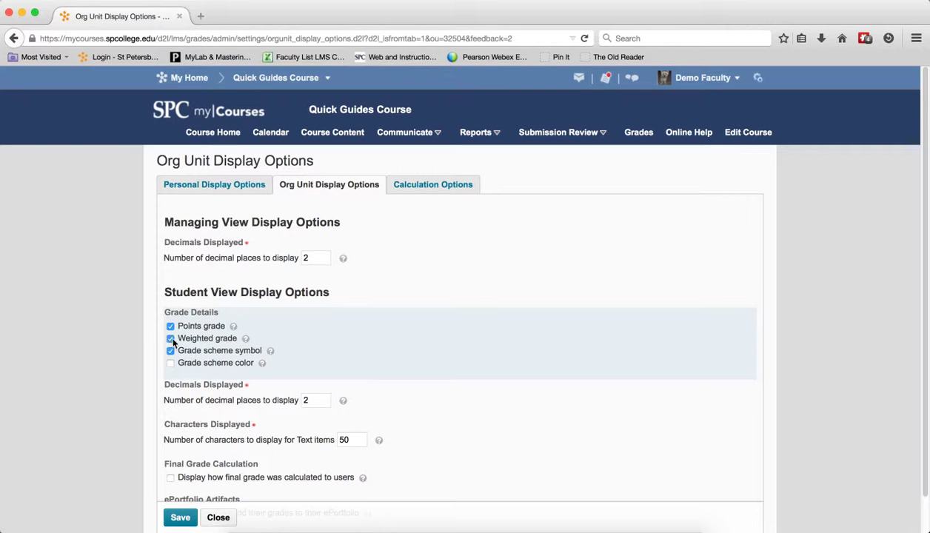
left_click(184, 521)
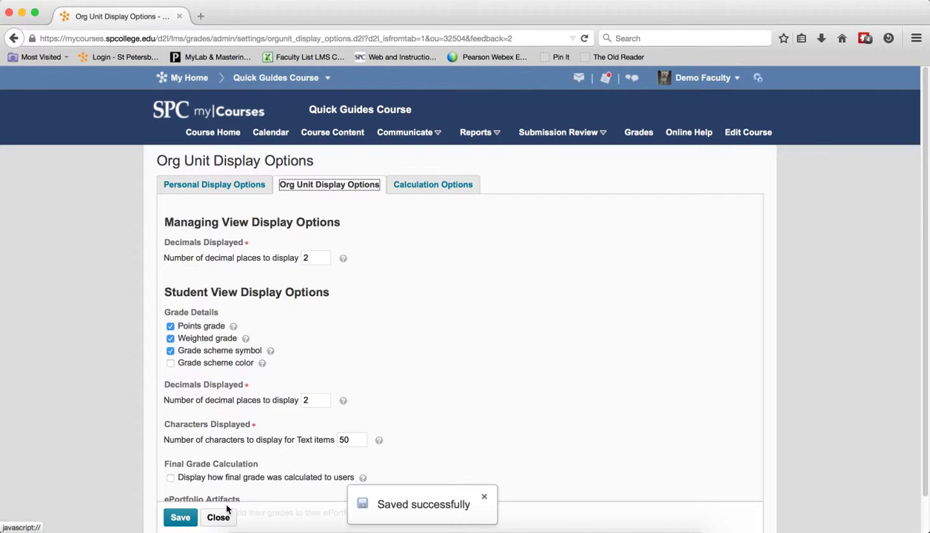
left_click(221, 517)
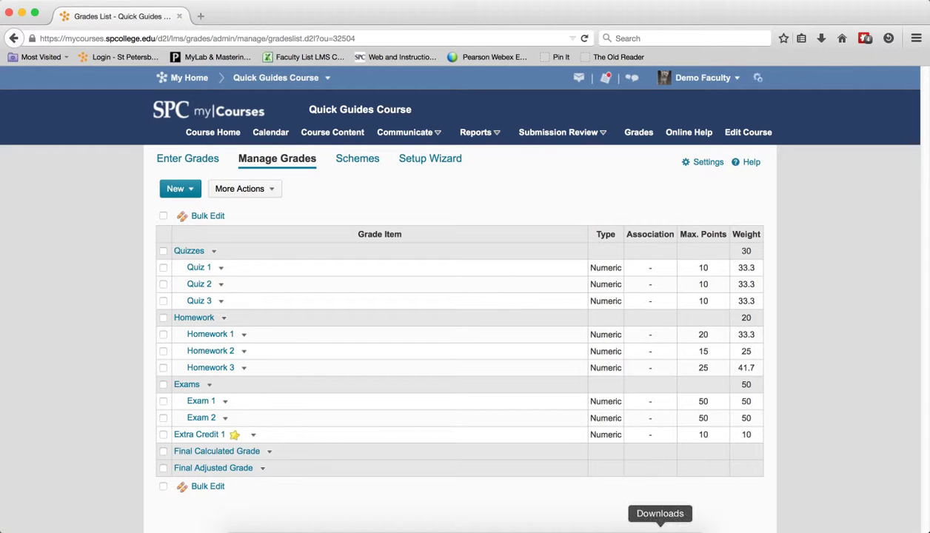
left_click(189, 158)
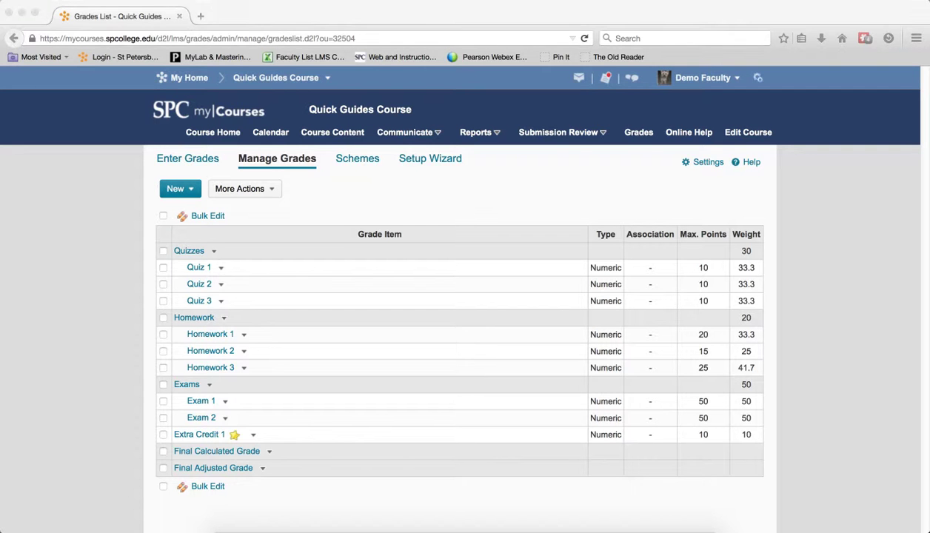
Restore and reload the grade preview to check the new columns, then close it.
left_click(674, 529)
right_click(609, 137)
left_click(694, 149)
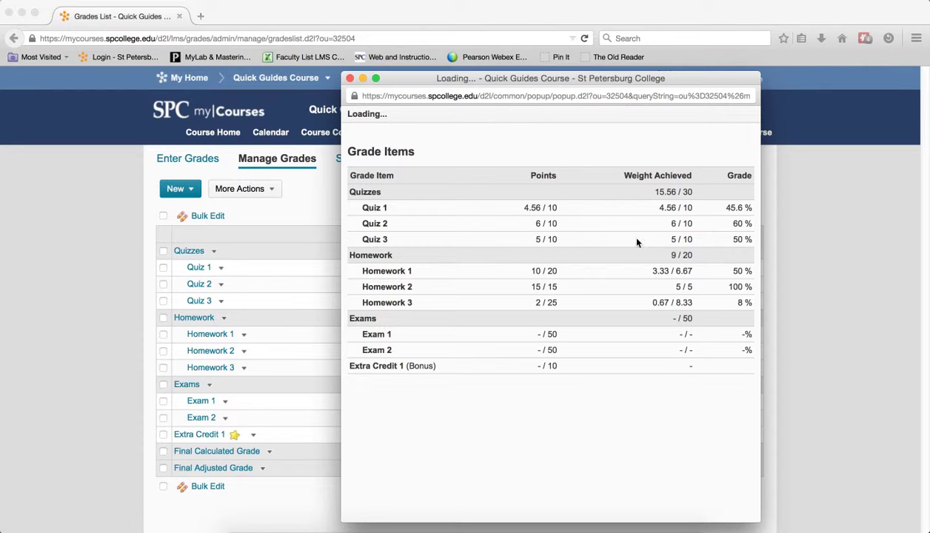
left_click(351, 78)
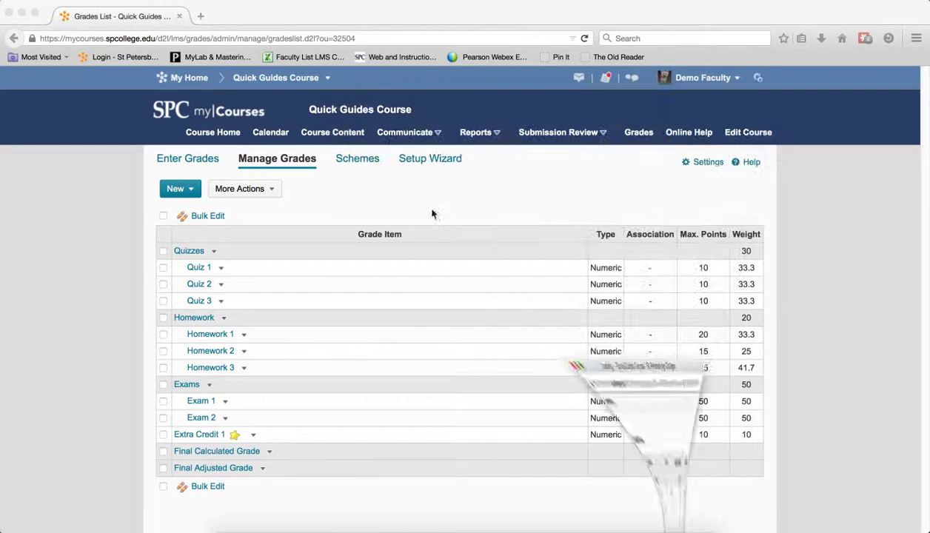
In Org Unit Display Options, change student Number of decimal places to 1 and tick Display how final grade was calculated.
left_click(707, 162)
scroll(626, 304, "down", 1)
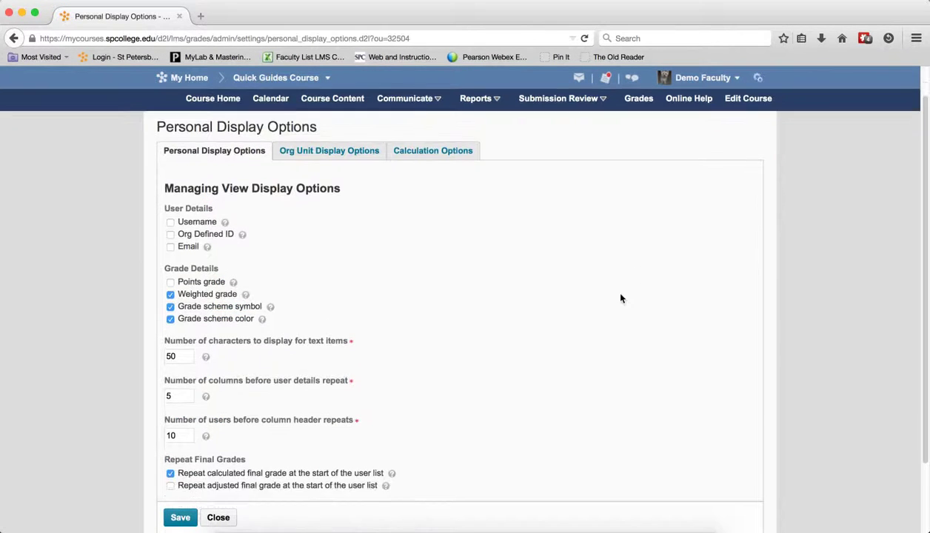
left_click(348, 152)
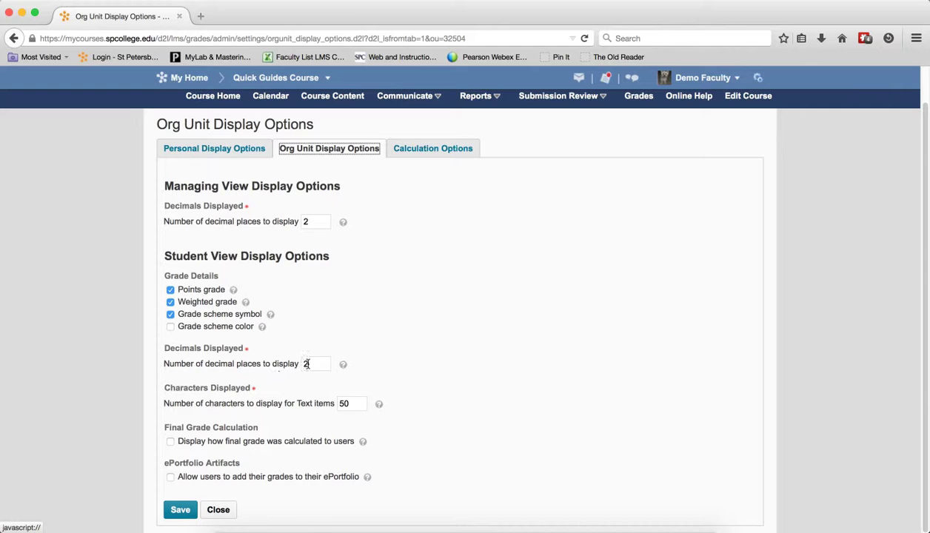
left_click(304, 362)
double_click(304, 363)
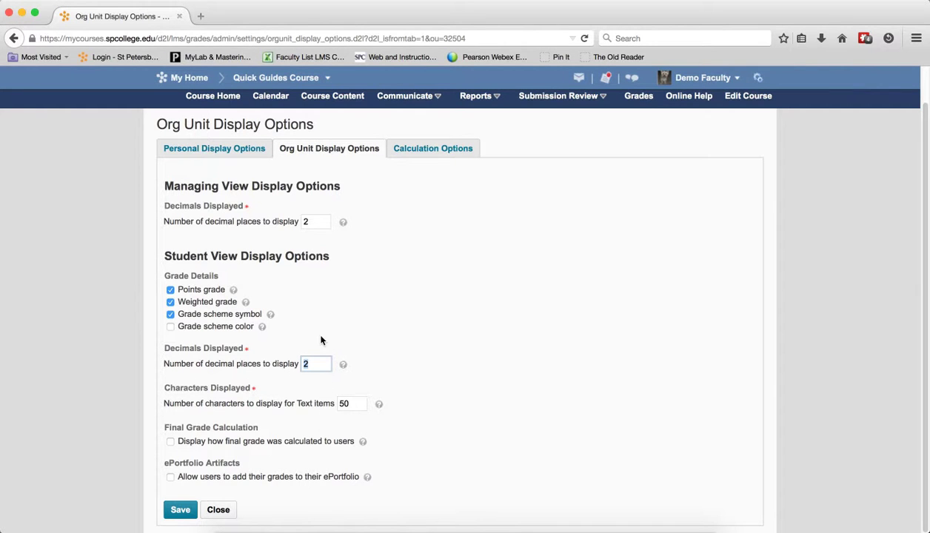
type("1")
left_click(171, 442)
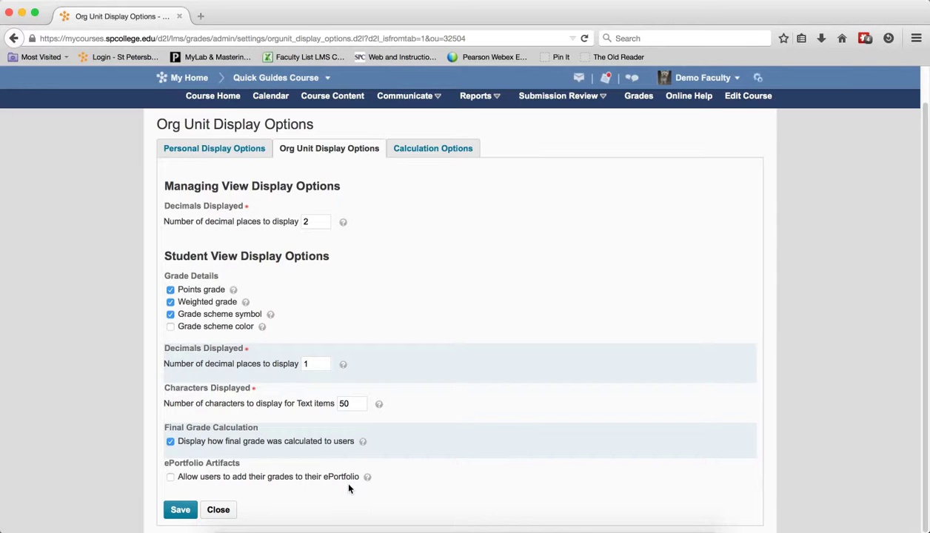
Save the display options and reload the grade preview, now showing 4.6 / 10 and 3.3 / 6.7.
left_click(180, 508)
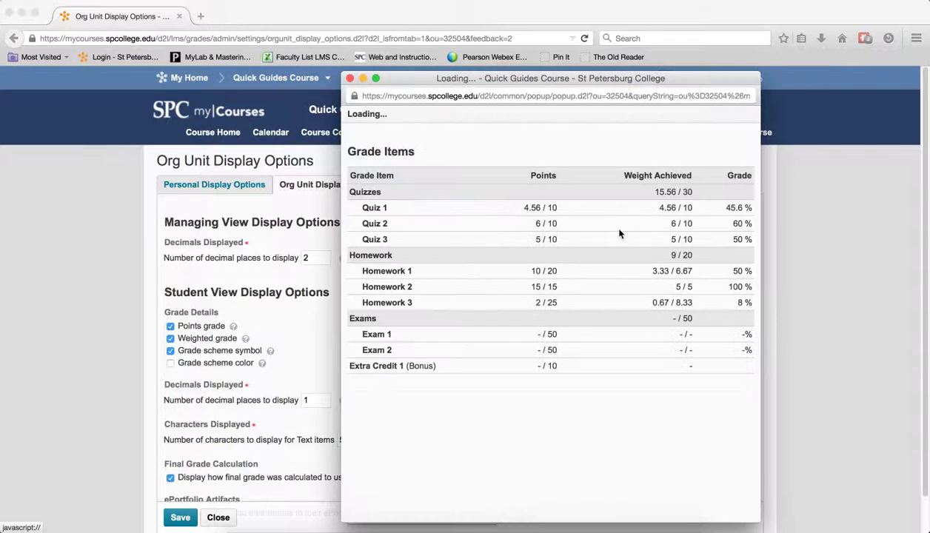
right_click(622, 129)
left_click(708, 141)
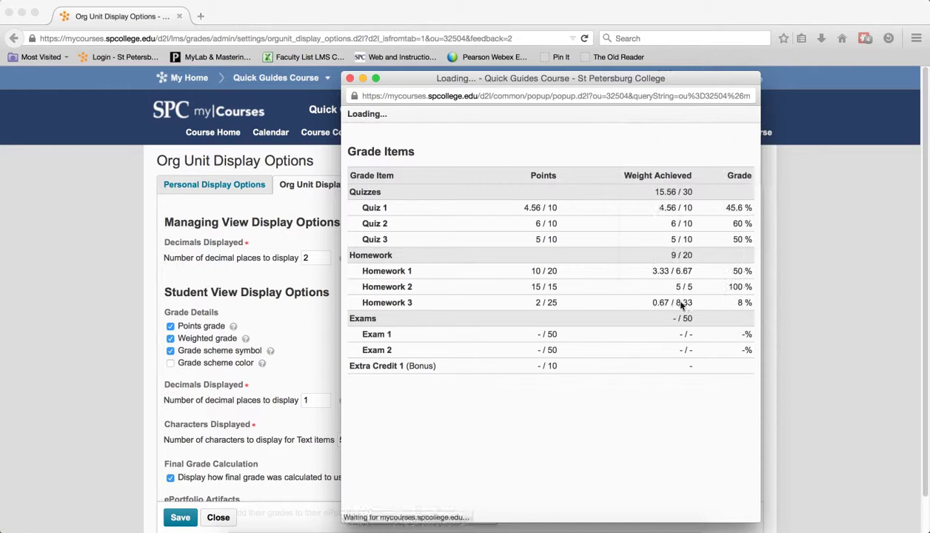